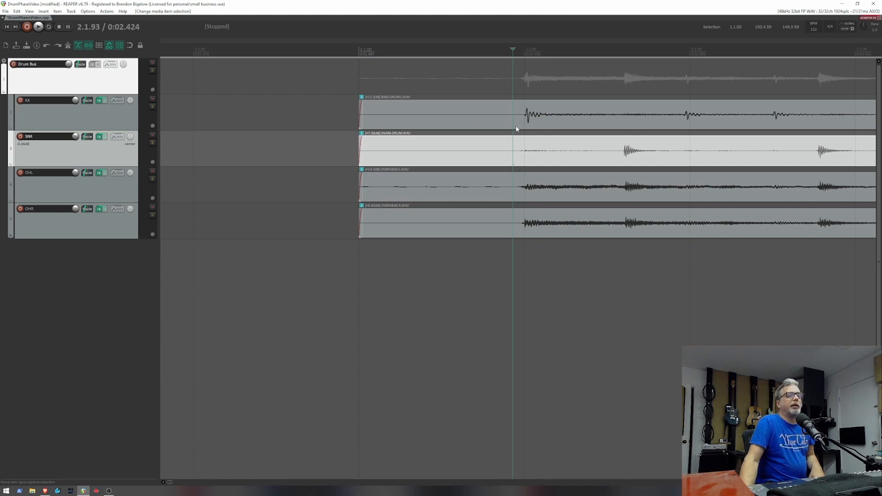
- Play the drum tracks from just before the first kick hit and stop playback
scroll(505, 129, "down", 2)
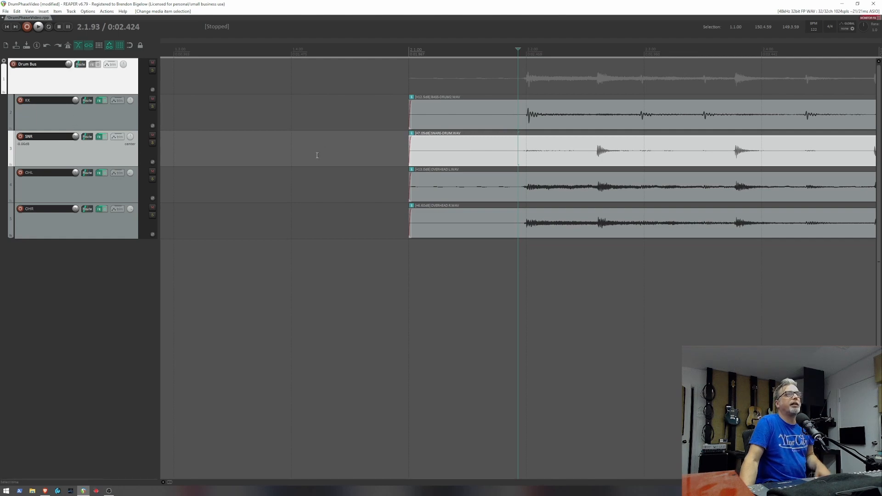
scroll(318, 146, "right", 4)
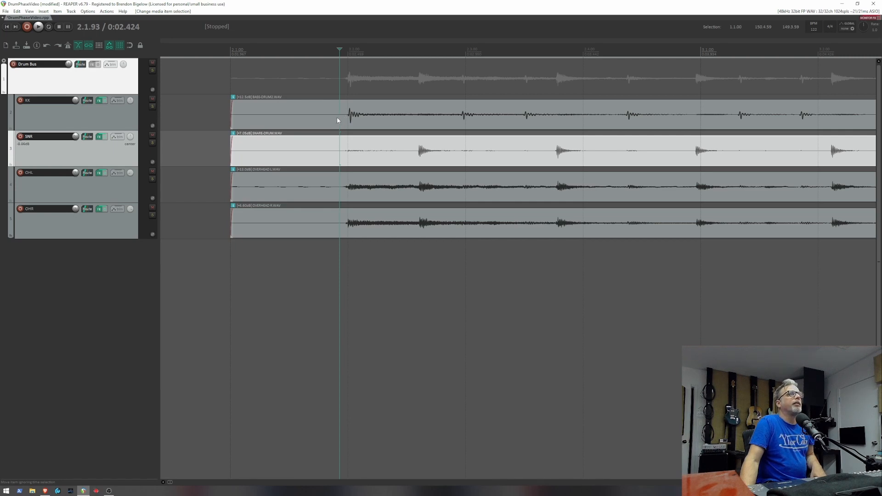
key("space")
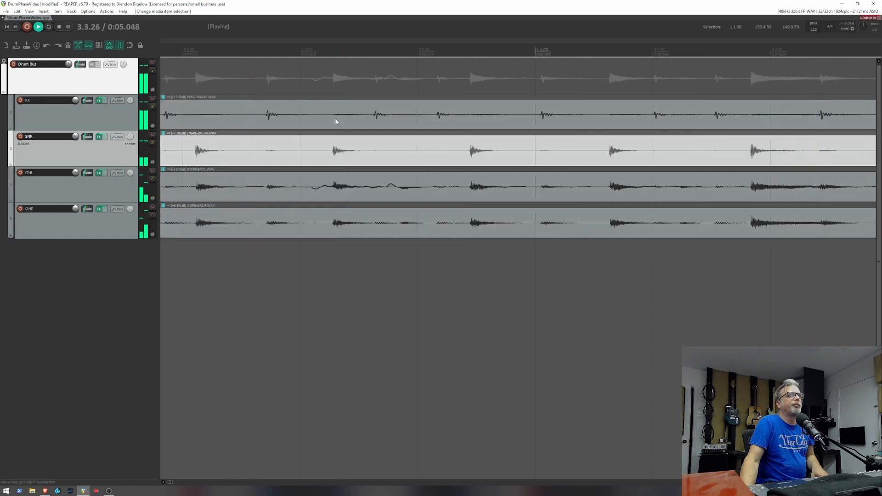
key("space")
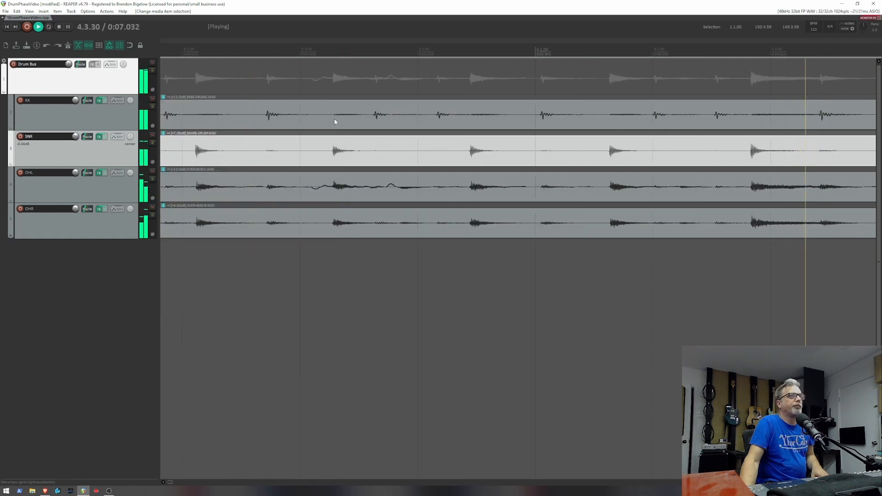
- Select the kick track's audio item and place the edit cursor just before its first hit
scroll(333, 117, "down", 4)
scroll(333, 118, "up", 2)
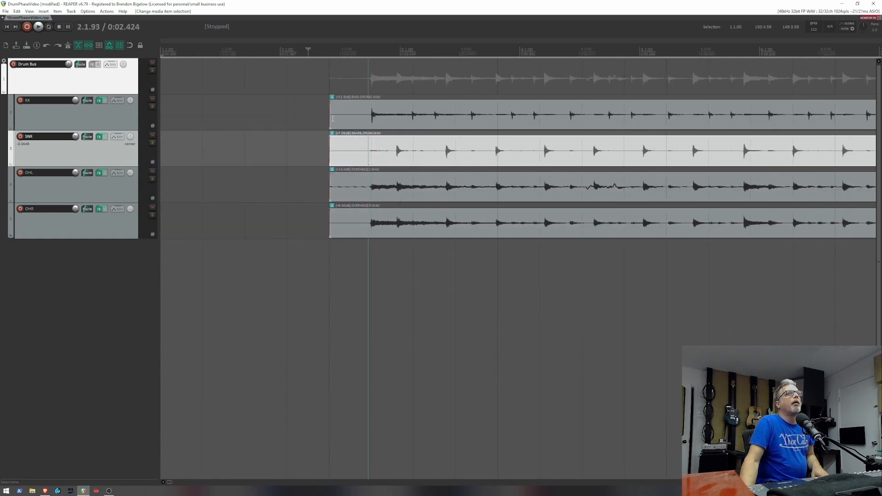
left_click(450, 114)
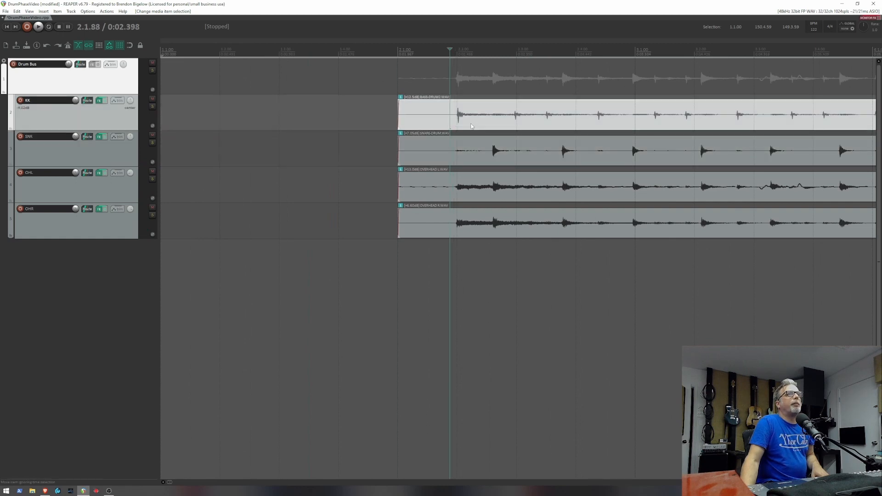
scroll(470, 130, "up", 6)
scroll(413, 131, "right", 3)
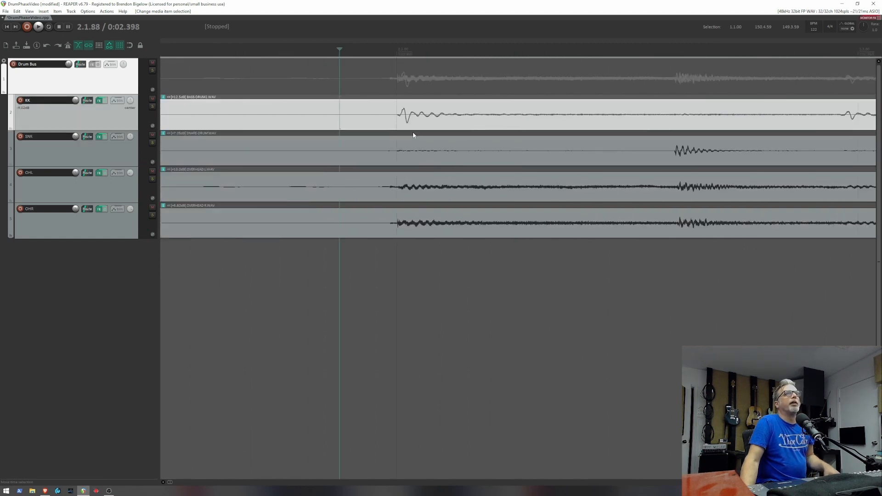
left_click(391, 117)
scroll(415, 117, "down", 4)
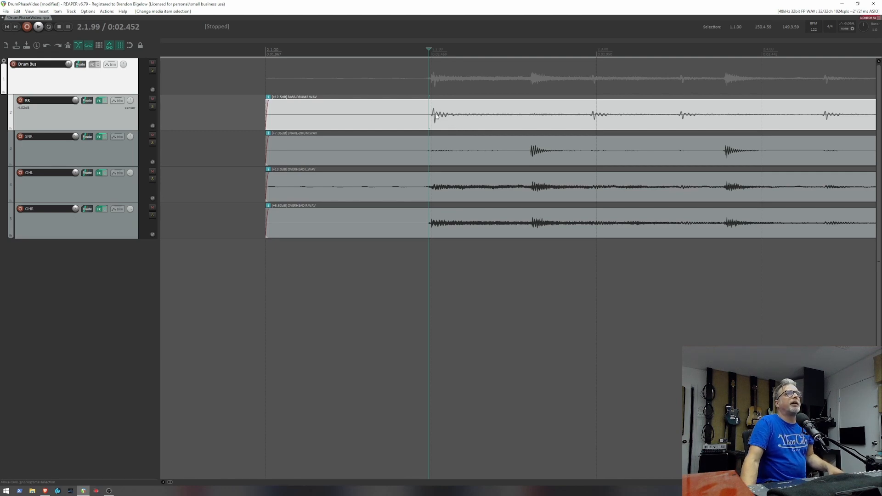
- Refine the edit cursor to the exact onset of the first kick hit, at 2.2.00
scroll(442, 117, "up", 5)
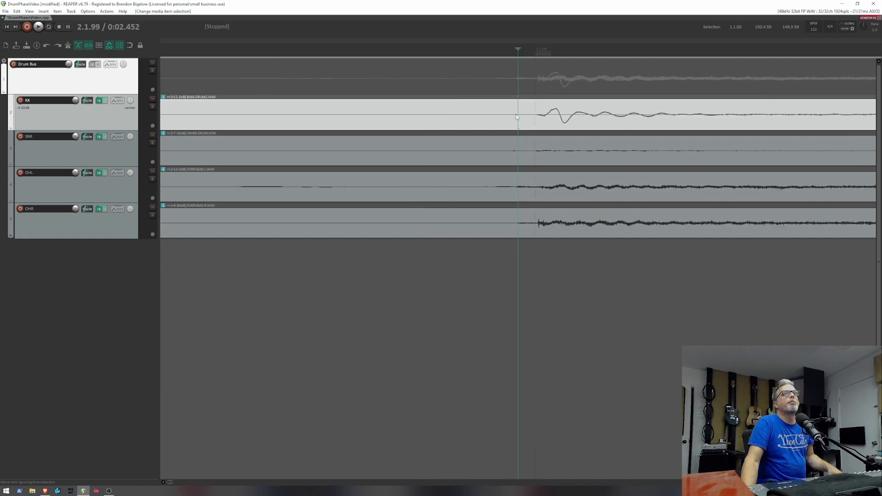
scroll(516, 114, "right", 3)
scroll(516, 115, "left", 2)
scroll(516, 114, "right", 1)
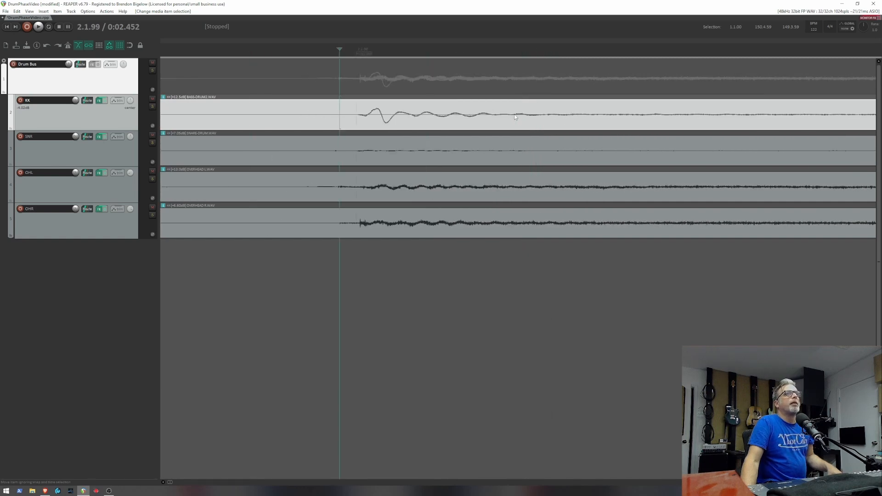
left_click(354, 118)
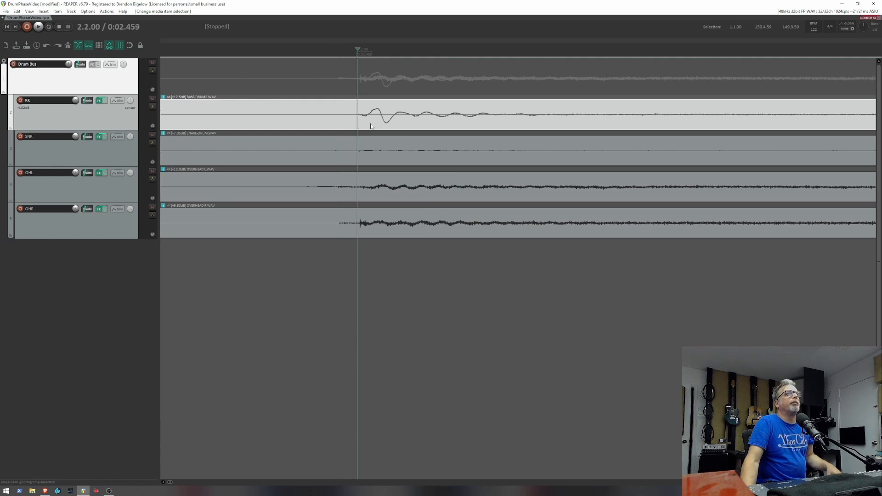
- Select the OHR overhead item and mark its first transient with the edit cursor to compare its timing with the kick
left_click(360, 226)
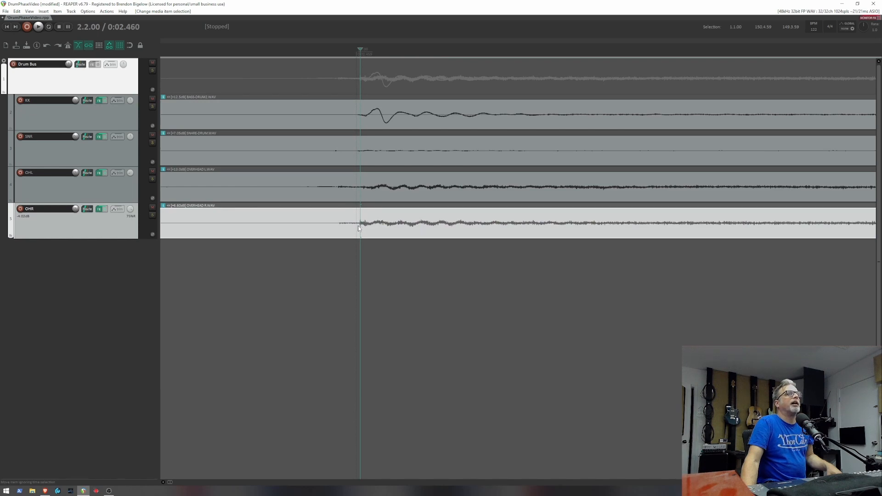
left_click(357, 226)
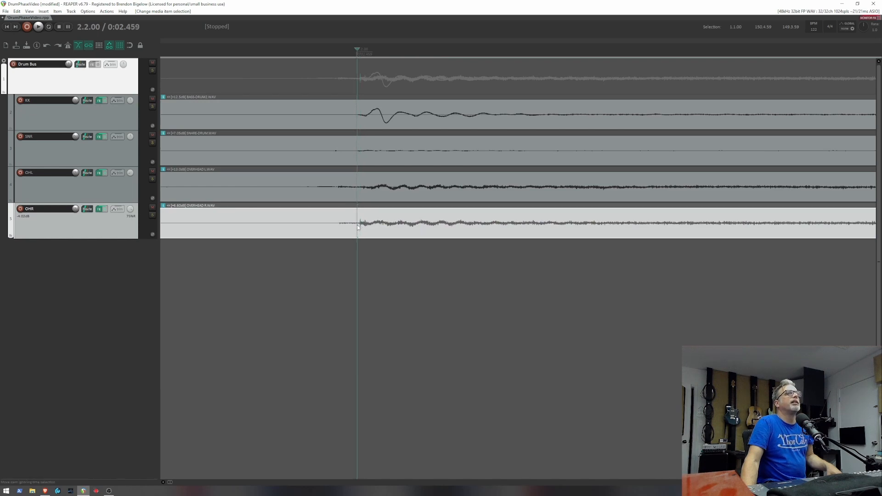
left_click(360, 228)
left_click(359, 227)
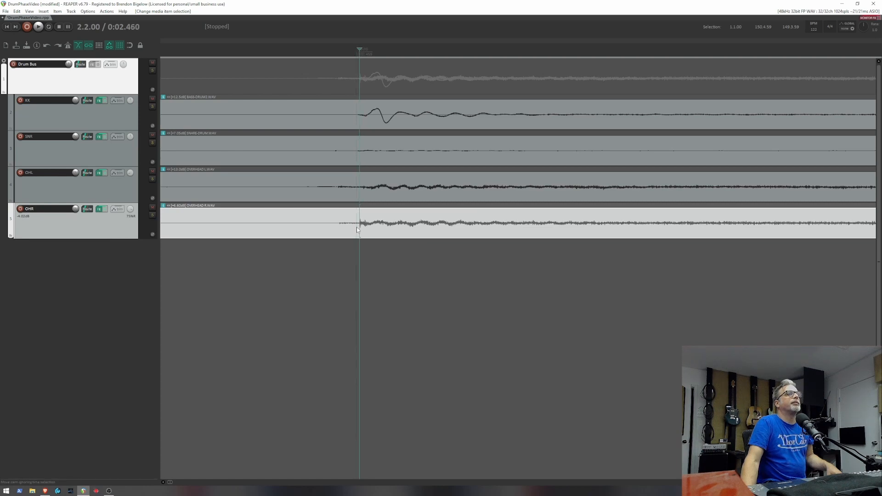
left_click(357, 227)
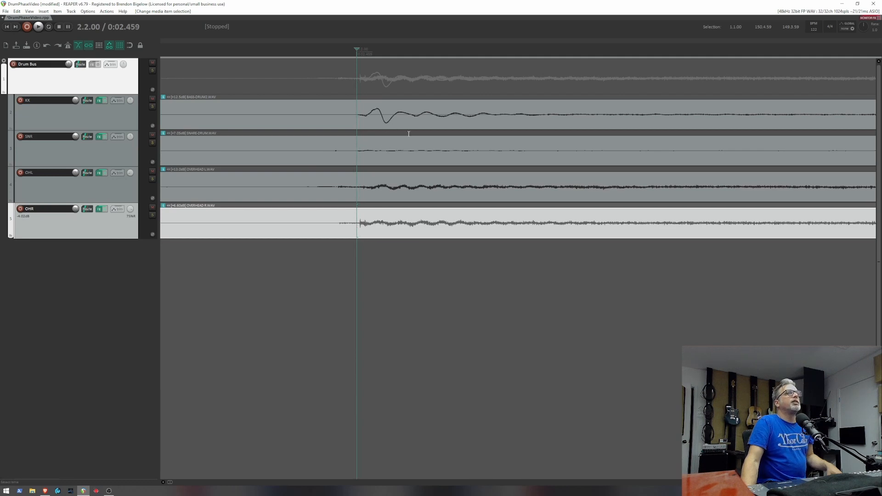
- Toggle the phase of the kick track and leave it inverted
scroll(391, 170, "down", 5)
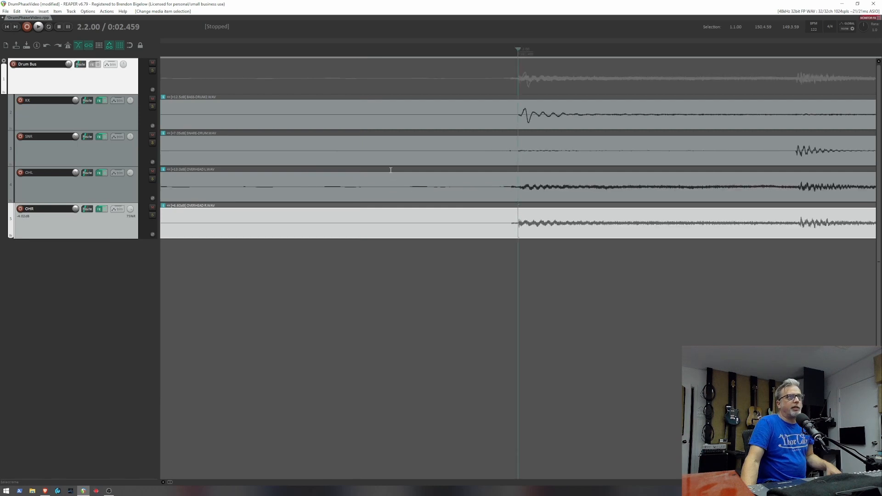
scroll(395, 177, "right", 3)
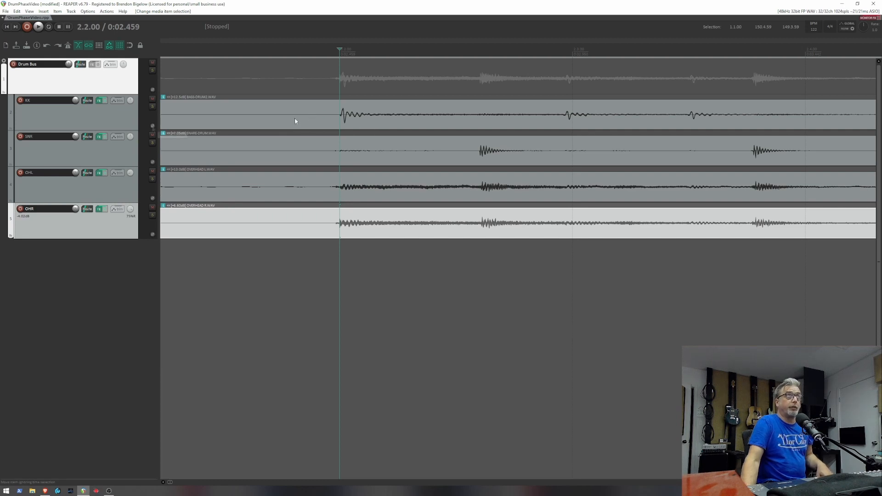
left_click(152, 126)
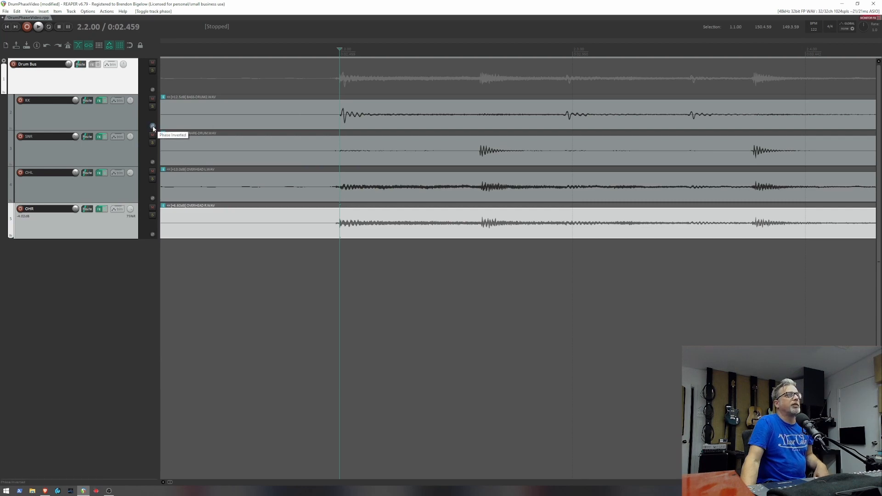
left_click(153, 127)
left_click(154, 126)
left_click(154, 126)
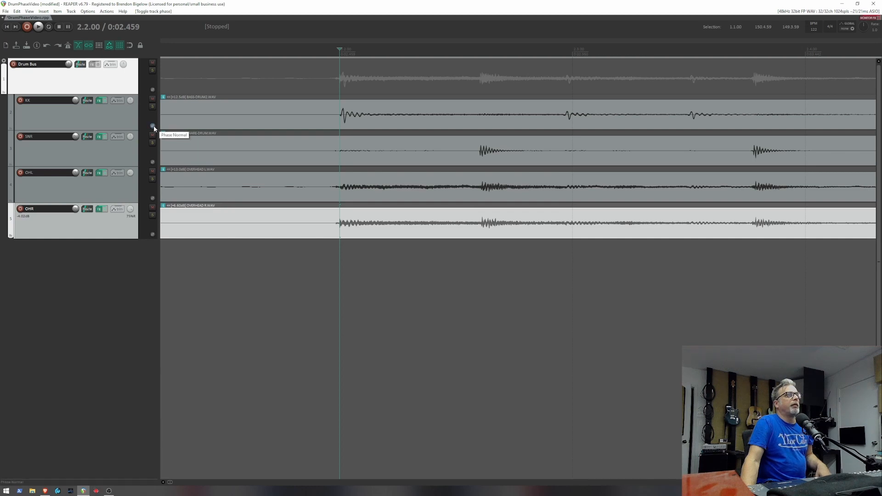
- Examine the first kick hit's waveform against the snare and overhead waveforms, up close and in context
scroll(371, 118, "up", 3, "ctrl")
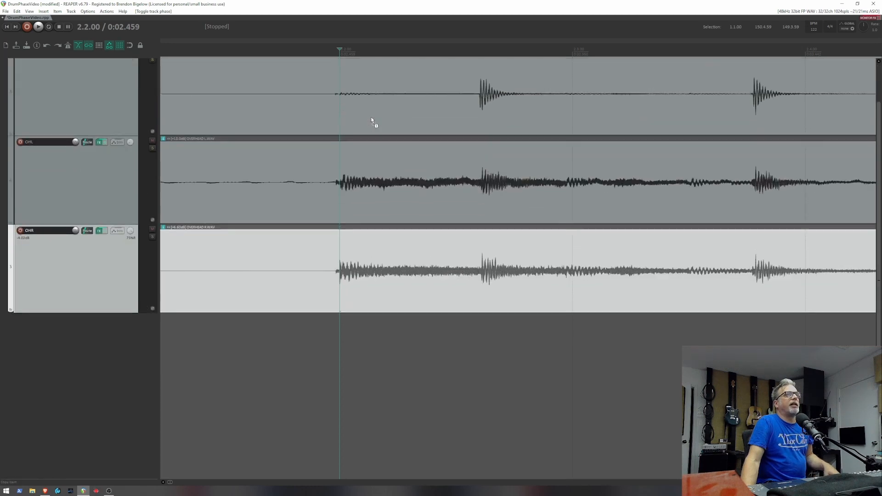
scroll(370, 119, "down", 3, "ctrl")
scroll(353, 122, "right", 2)
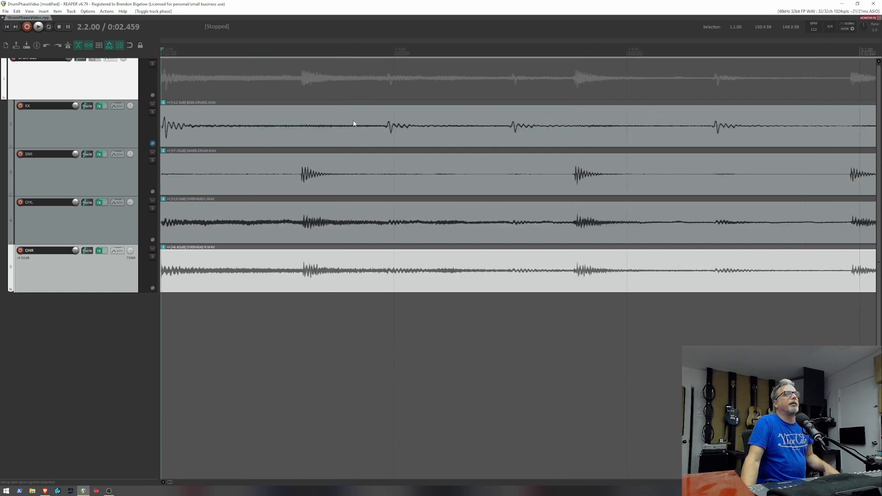
scroll(353, 123, "left", 2)
scroll(352, 123, "up", 3)
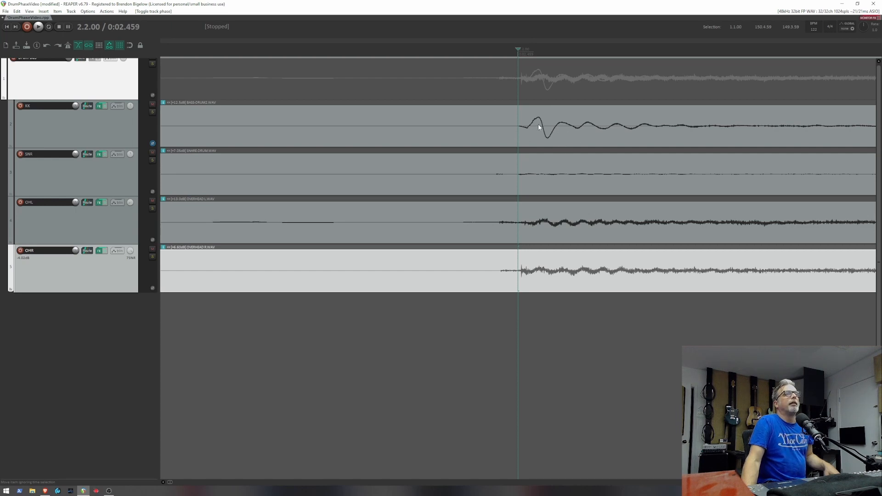
scroll(538, 126, "down", 4)
scroll(537, 125, "down", 2)
scroll(533, 124, "up", 1)
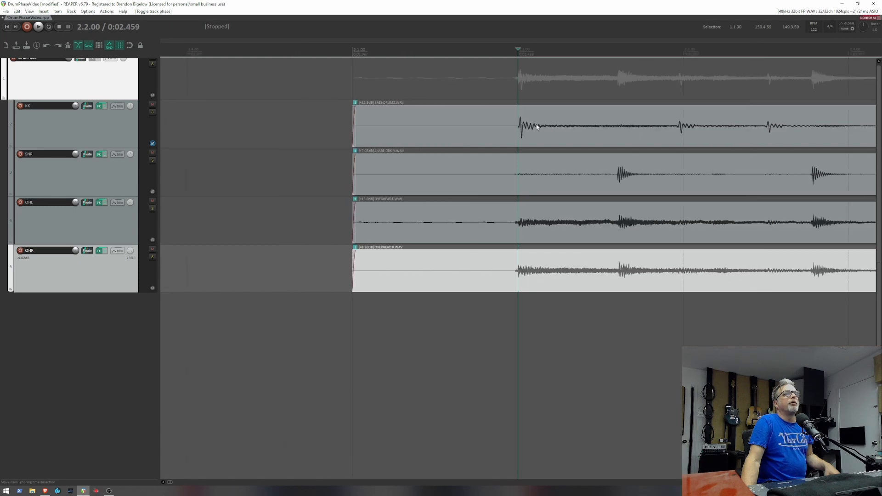
- Return the kick track's phase to normal and play the drums from 2.1.76, just before the first kick hit
left_click(475, 118)
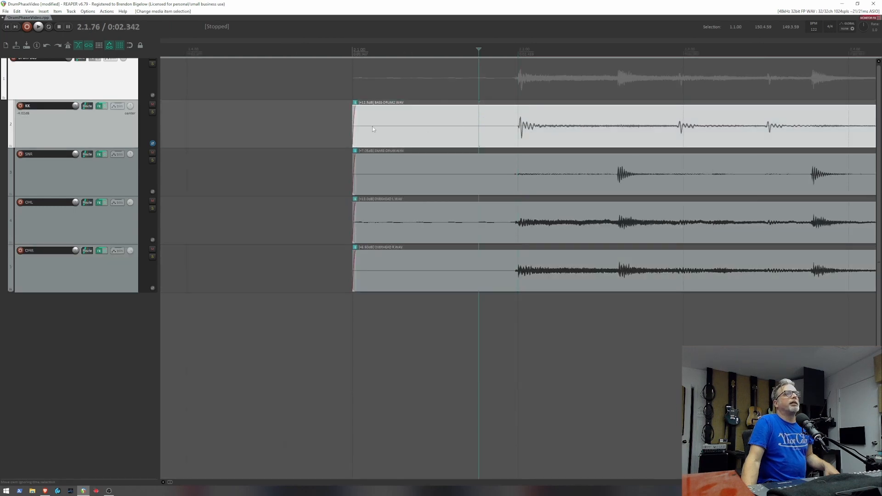
scroll(424, 119, "down", 2)
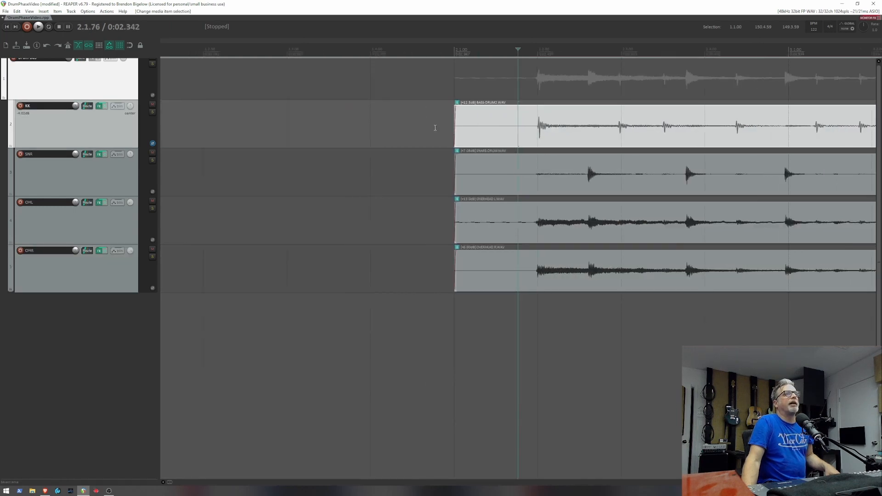
left_click(153, 143)
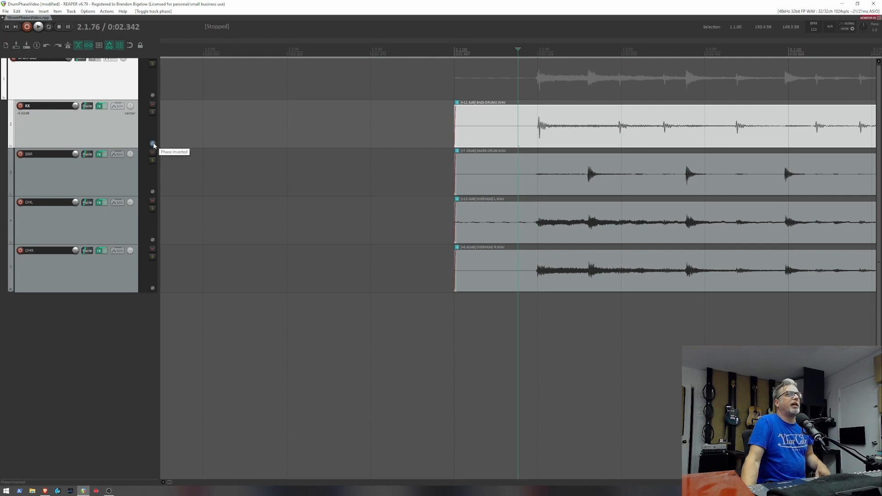
left_click(153, 143)
left_click(153, 144)
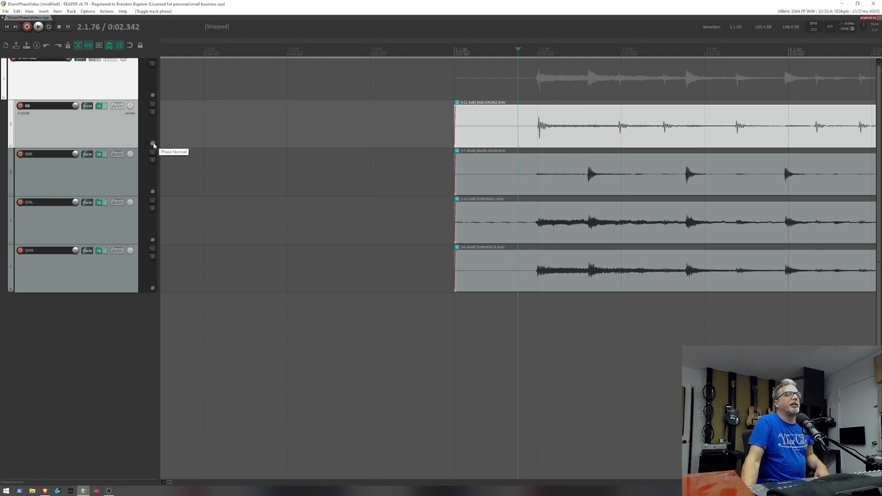
key("space")
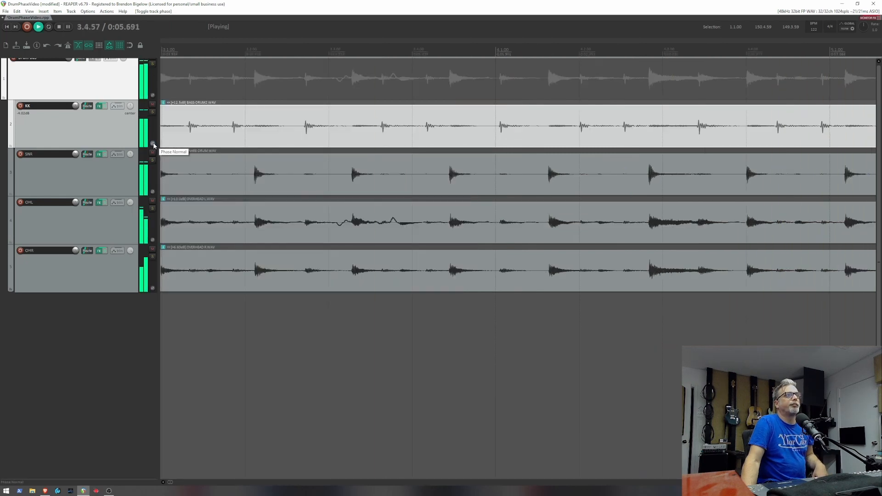
- Alternate the kick track's phase during playback to compare both settings, leave it inverted and stop playback
left_click(152, 143)
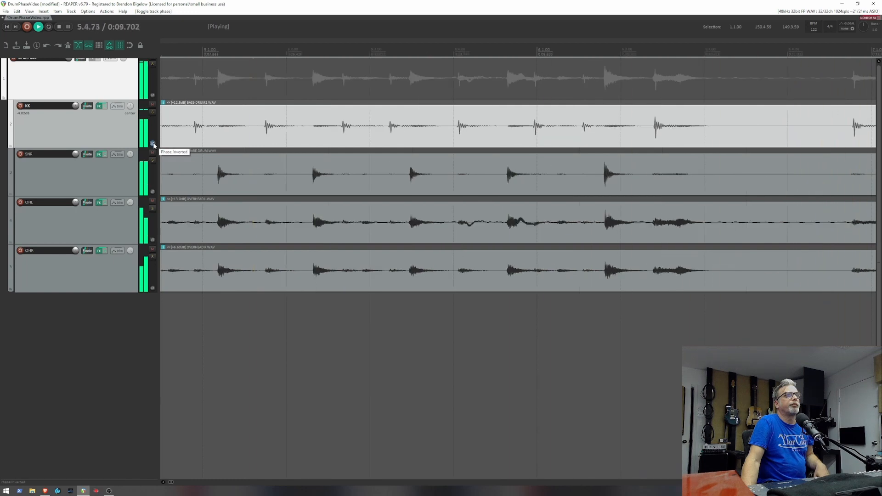
left_click(153, 144)
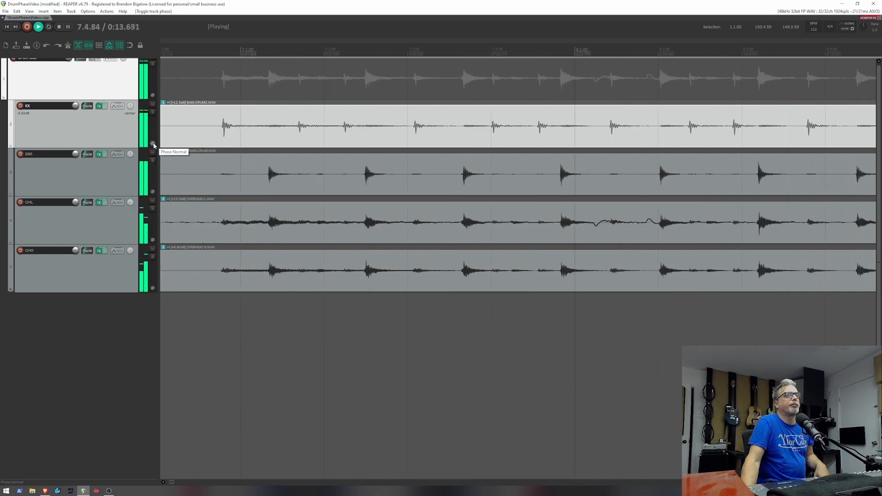
left_click(153, 144)
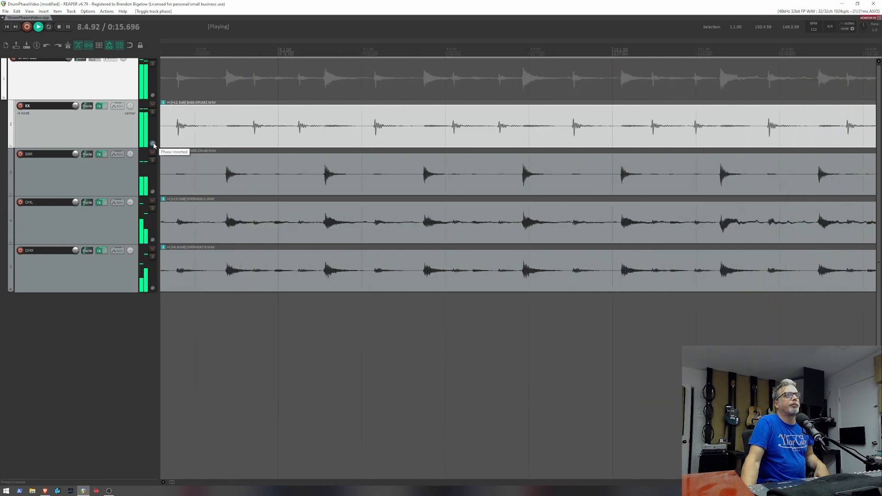
left_click(153, 144)
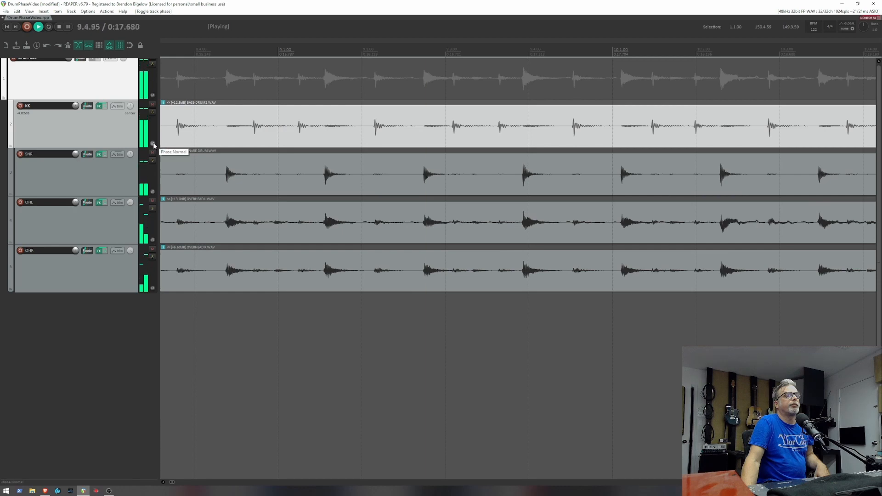
left_click(152, 144)
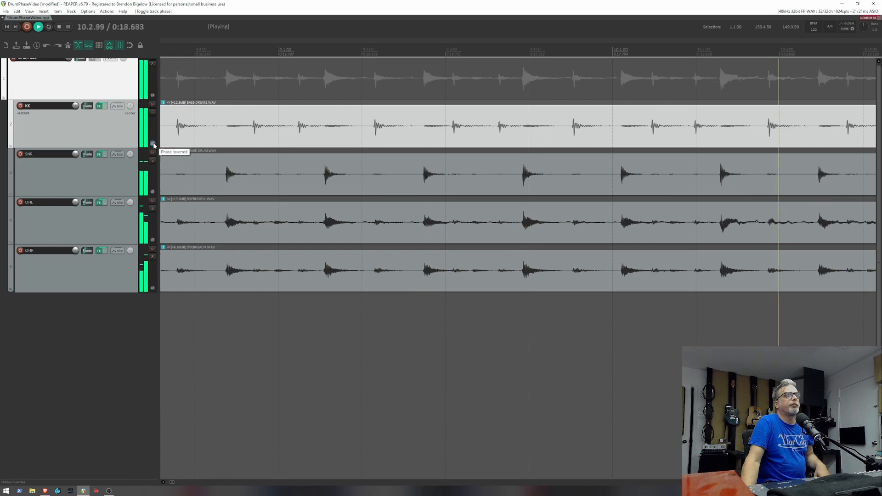
key("space")
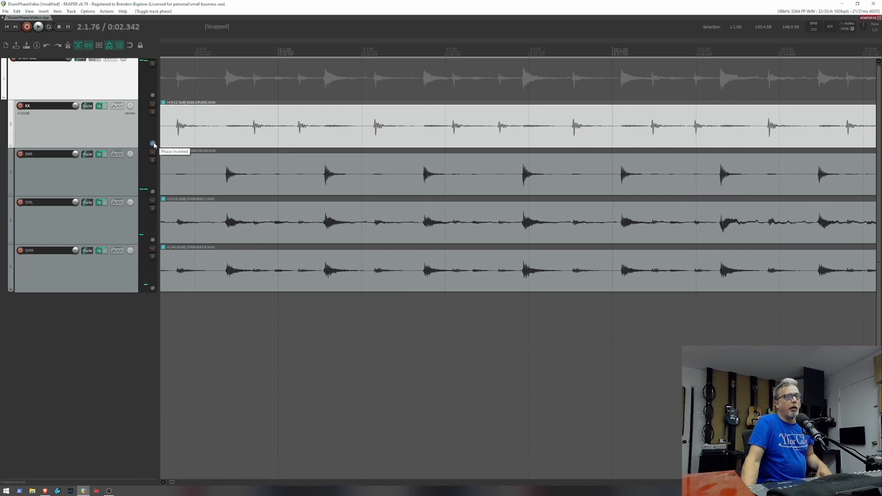
- Compare where the first kick hit starts in the kick track's waveform with its start in the right overhead
scroll(212, 145, "down", 4)
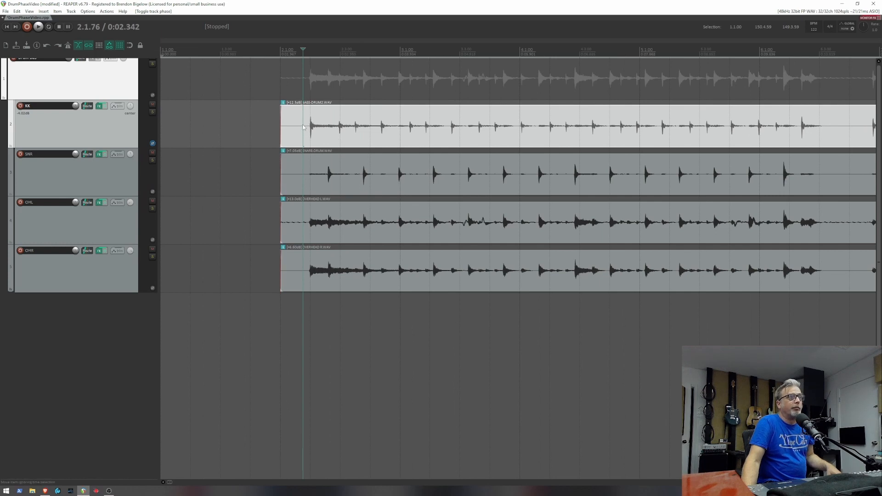
scroll(348, 131, "up", 4)
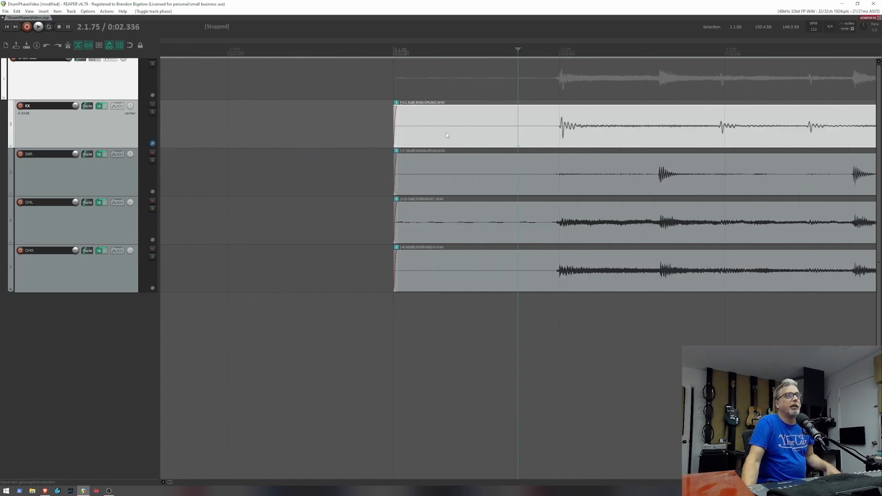
scroll(431, 131, "right", 6)
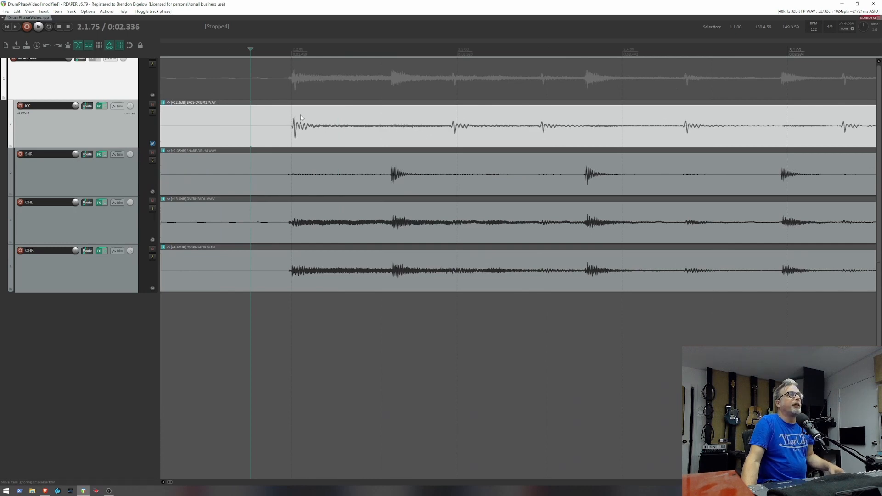
left_click(292, 131)
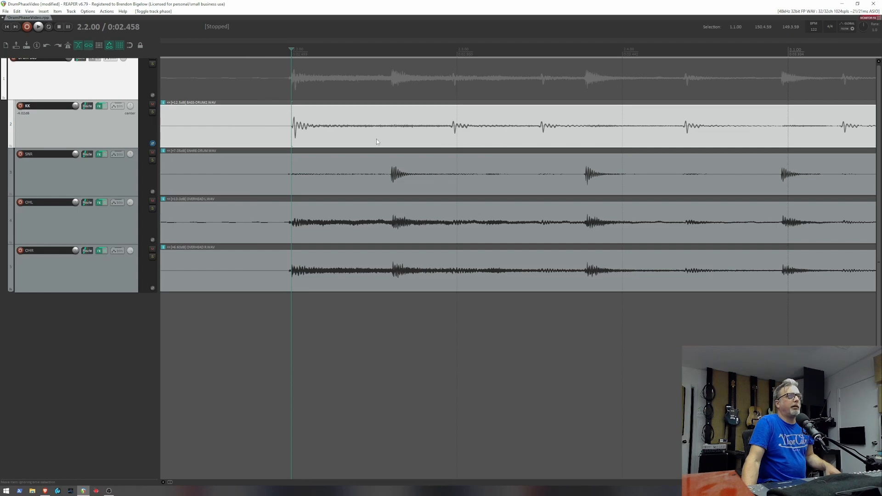
scroll(376, 139, "up", 8)
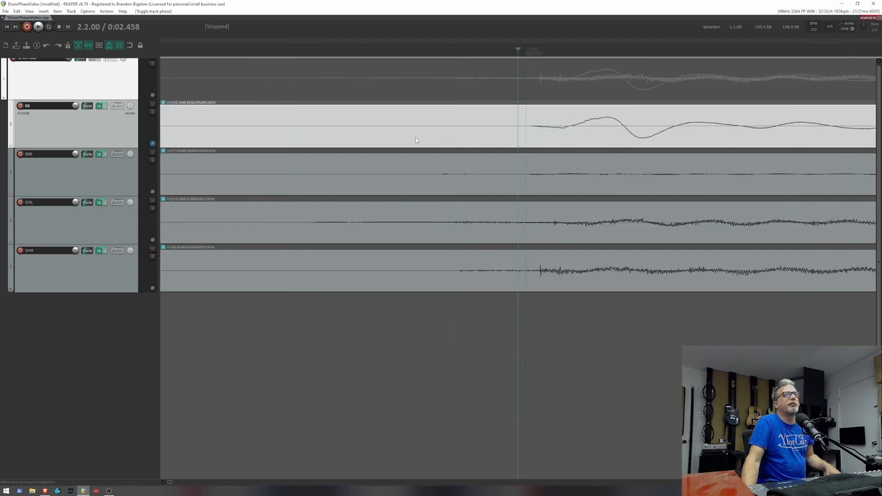
scroll(422, 133, "up", 2)
scroll(413, 135, "right", 3)
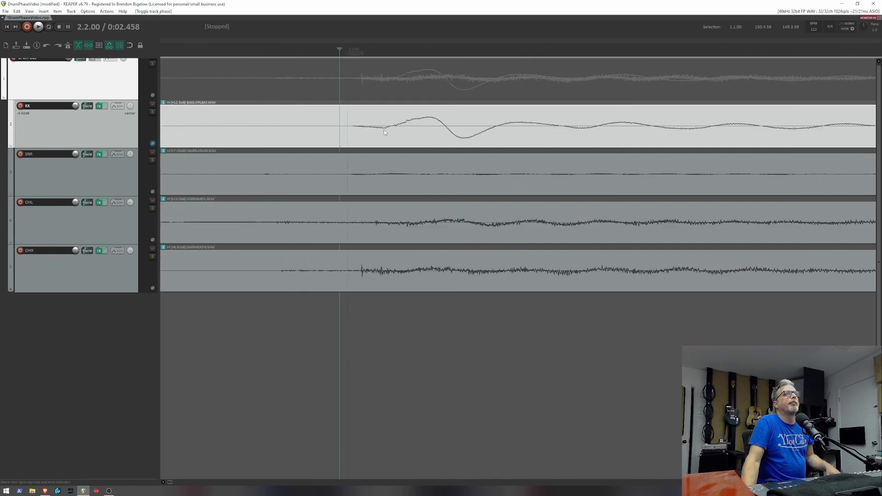
left_click(351, 129)
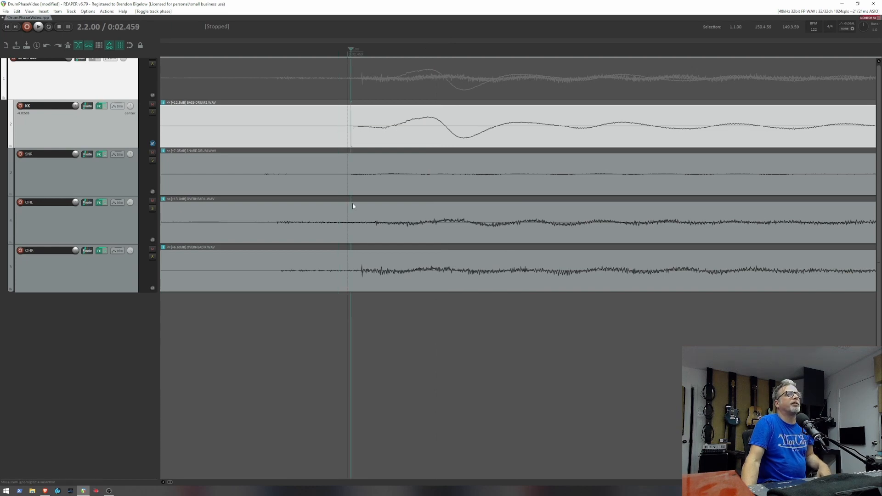
left_click(362, 276)
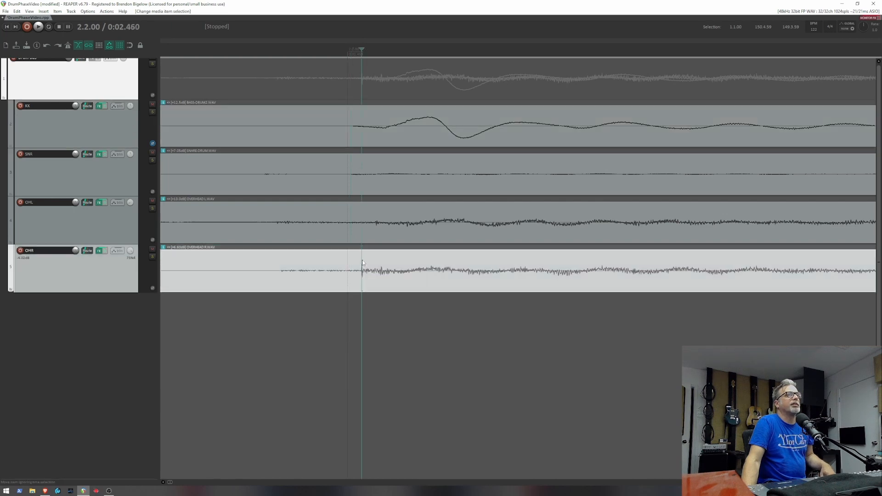
- Return the kick track's phase to normal
scroll(362, 262, "down", 1)
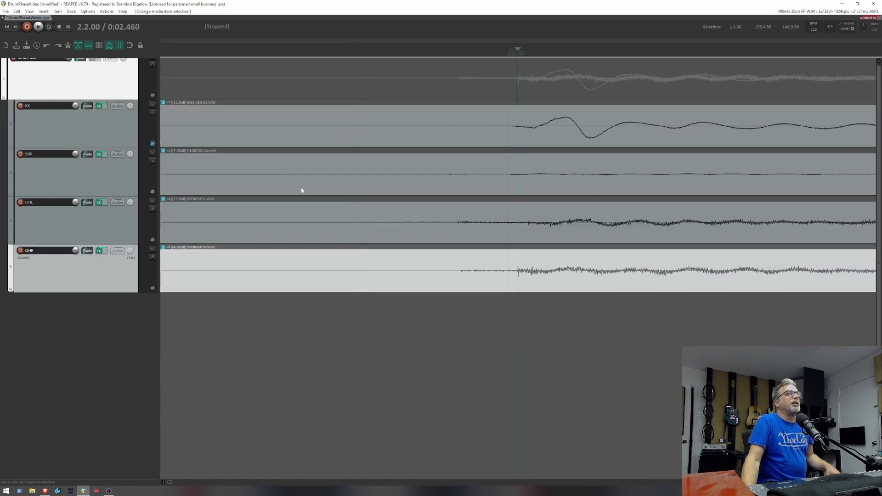
left_click(152, 143)
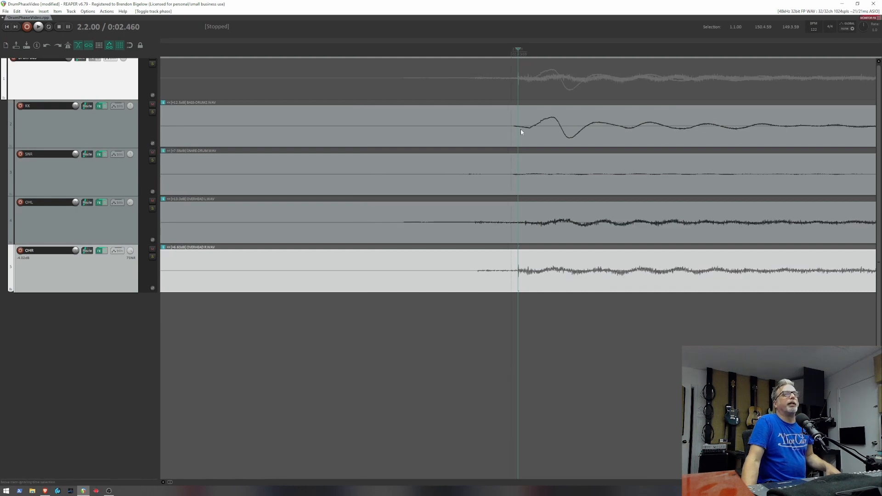
scroll(520, 129, "down", 1)
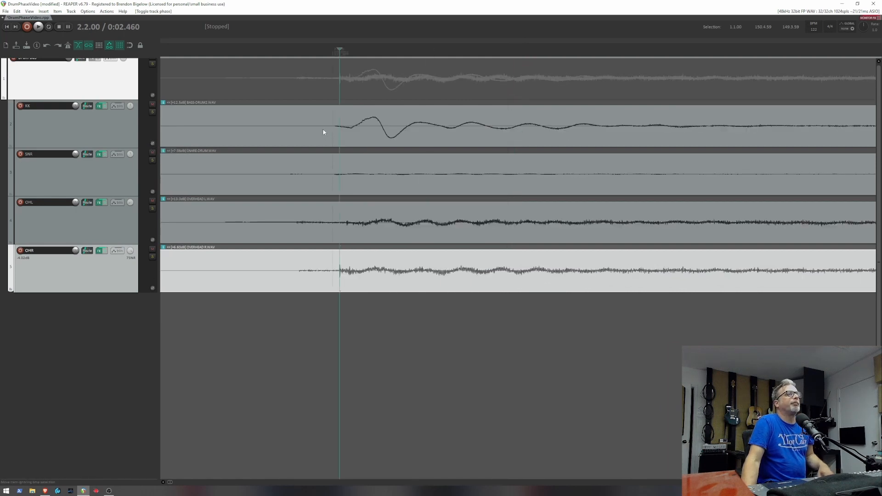
- Split the kick item at its first transient (0:02.459) and remove the fade-in from the part after the split
left_click(283, 118)
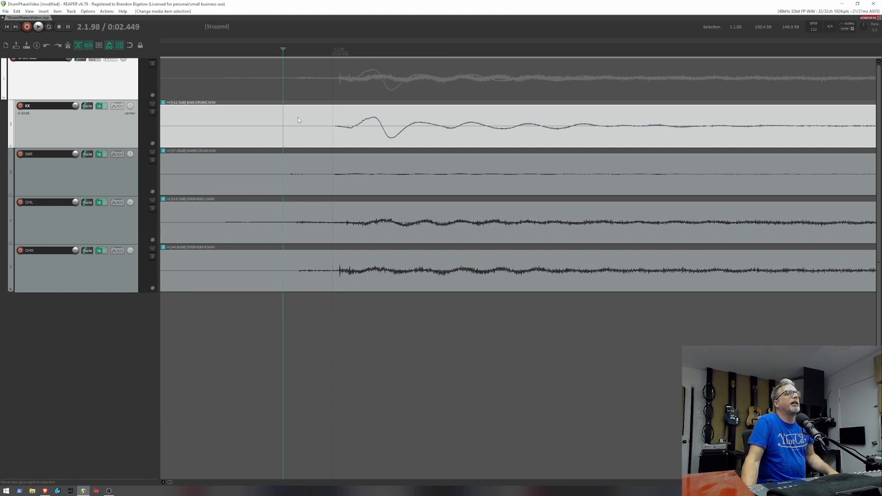
key("Tab")
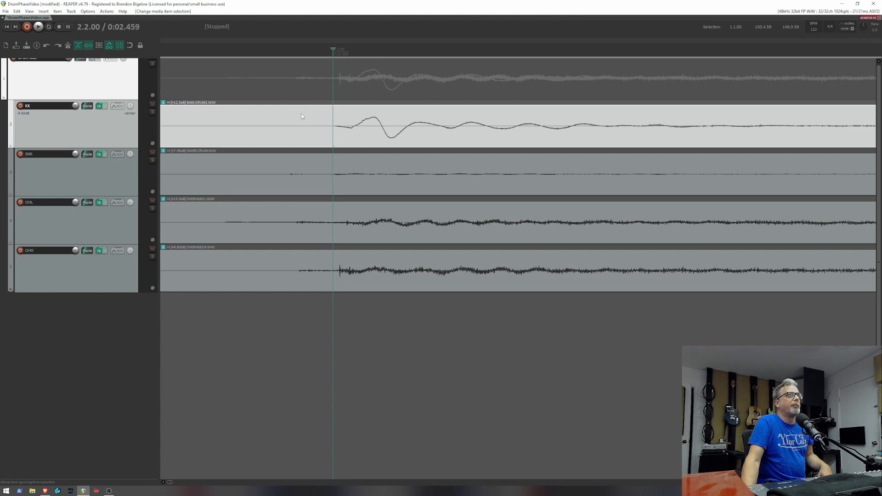
left_click(302, 117)
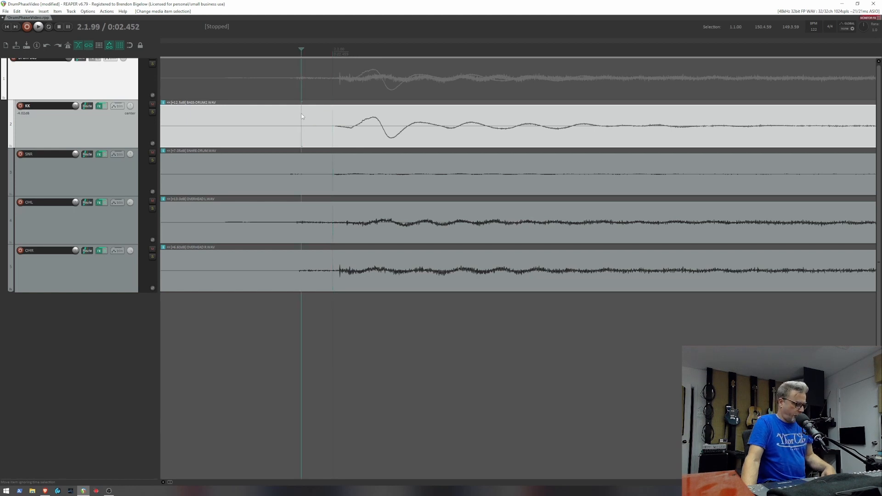
key("Tab")
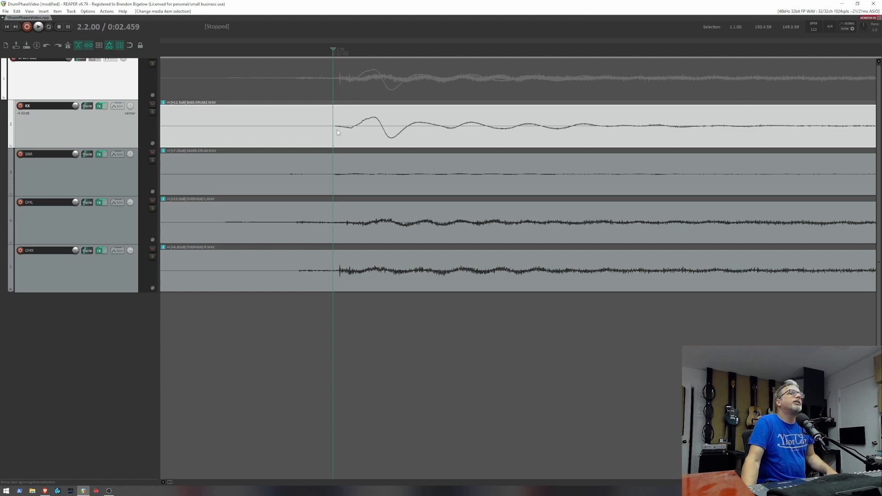
key("s")
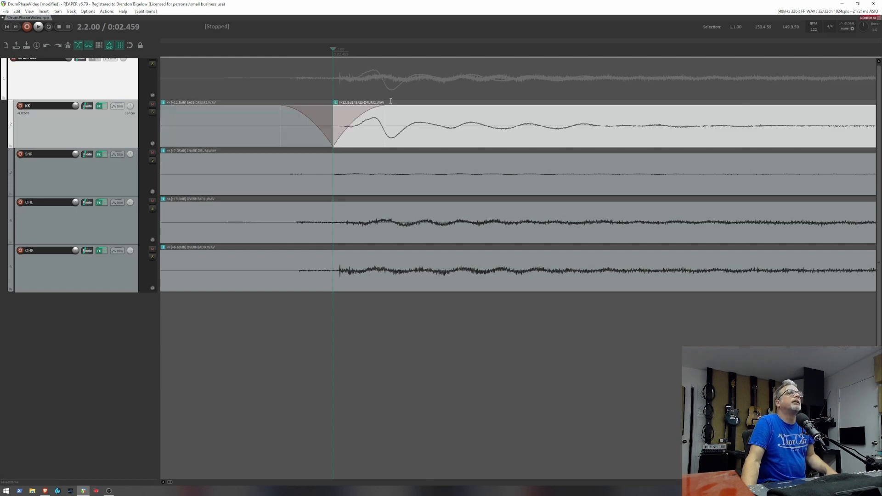
left_click_drag(382, 107, 332, 108)
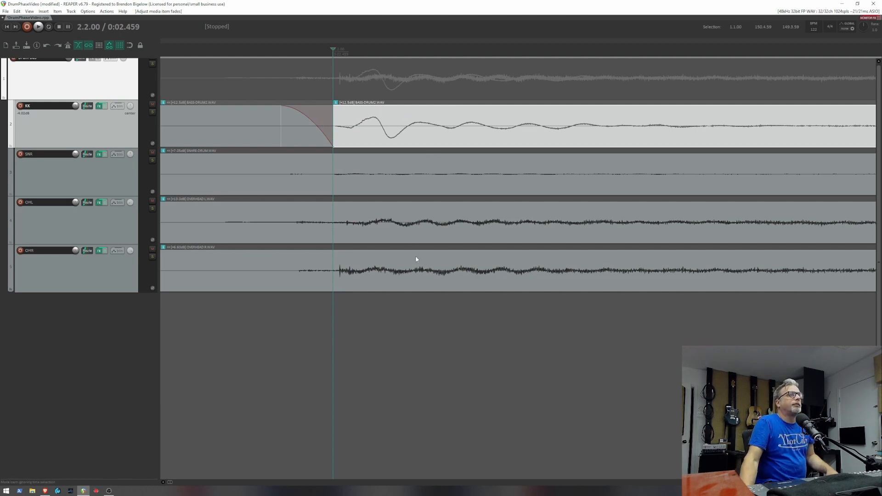
- Split both overhead items at the right overhead's first kick transient (0:02.460) and remove the fade-ins after the split
left_click(296, 281)
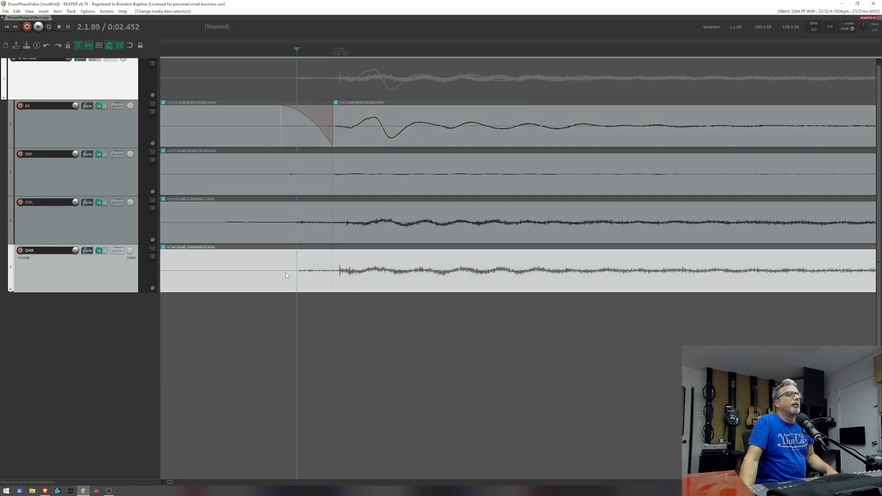
left_click(316, 283)
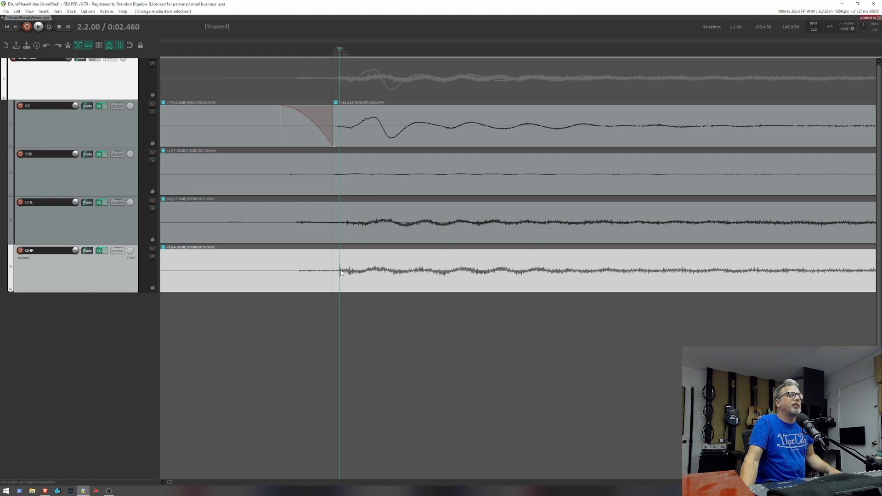
left_click(363, 232, "ctrl")
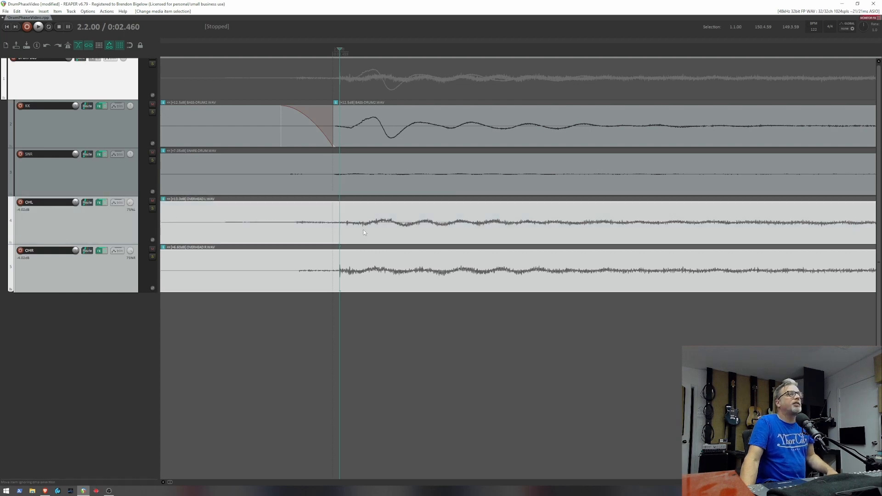
key("s")
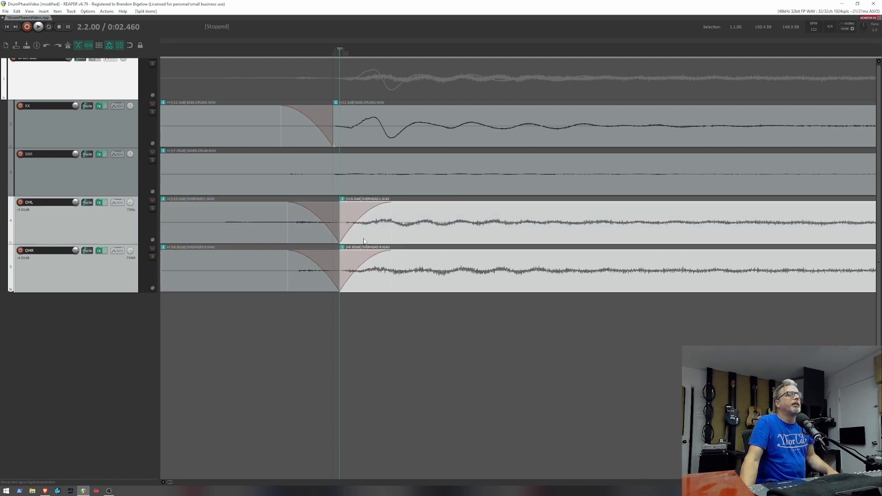
left_click_drag(390, 203, 336, 208)
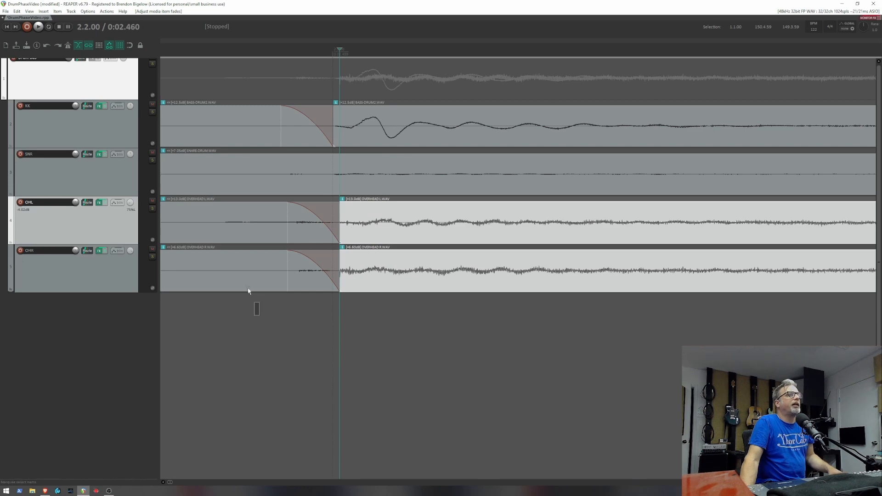
- Delete both overhead segments before the split and remove the fade-out from the kick segment before its split
left_click_drag(259, 315, 225, 222)
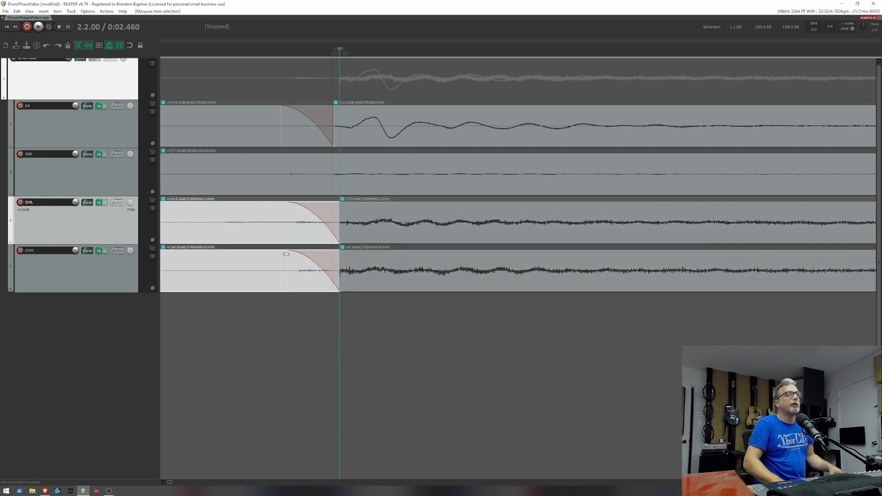
key("Delete")
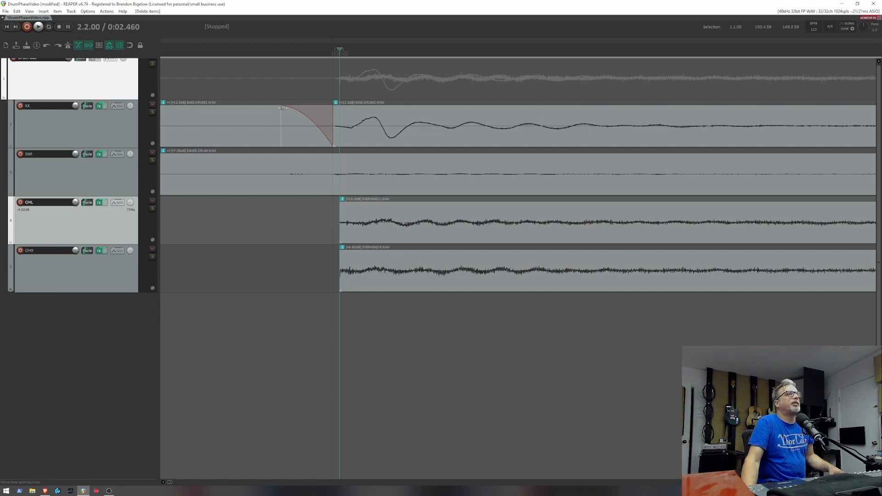
left_click_drag(284, 107, 358, 109)
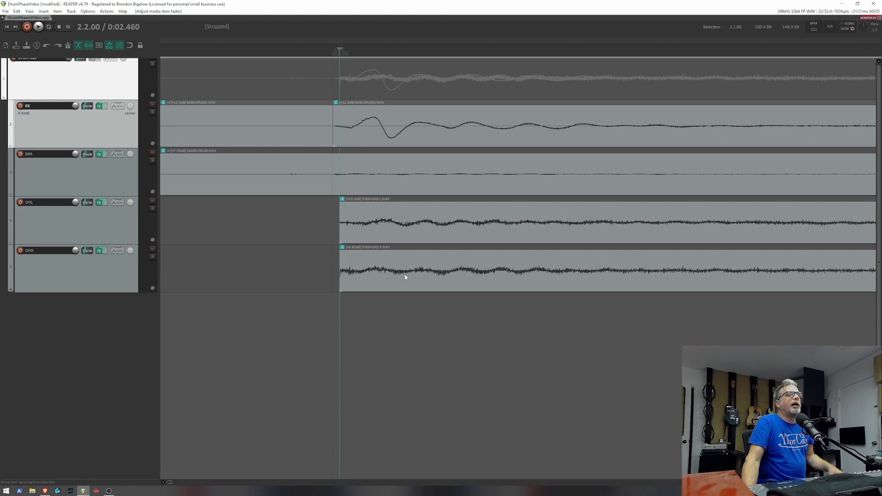
- Move both overhead items earlier together so they start exactly at the kick item's split point
left_click_drag(404, 332, 371, 242)
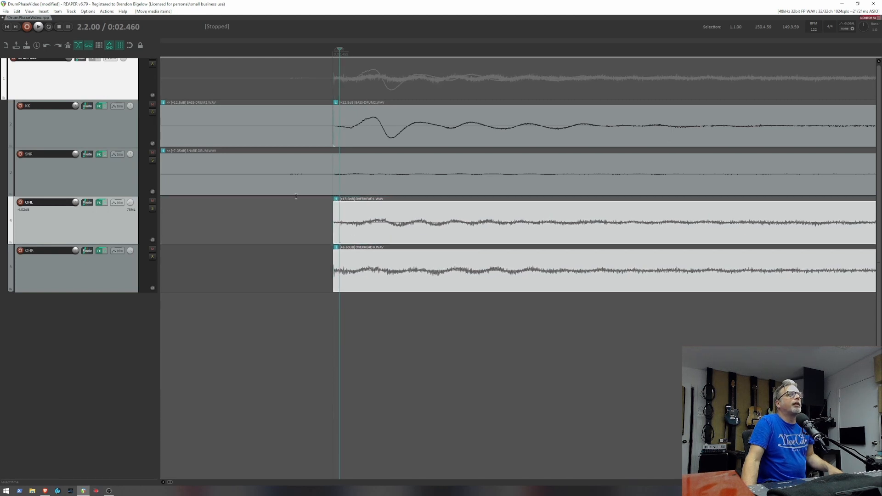
left_click(283, 118)
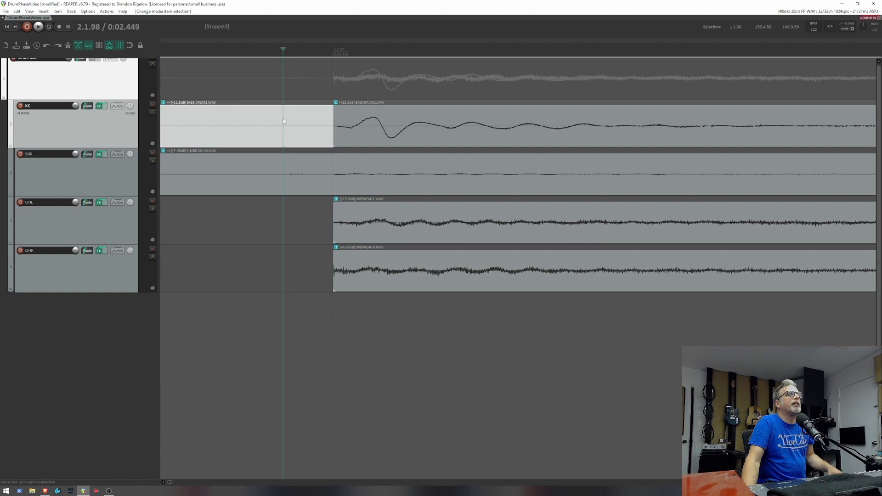
left_click(332, 134)
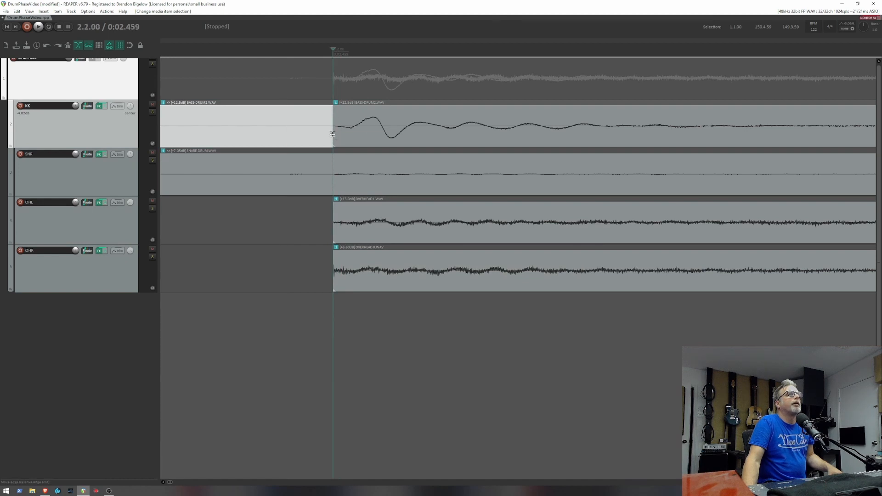
- Extend the start of both overhead items back to the start of the snare item
left_click_drag(404, 327, 384, 238)
scroll(527, 237, "down", 8)
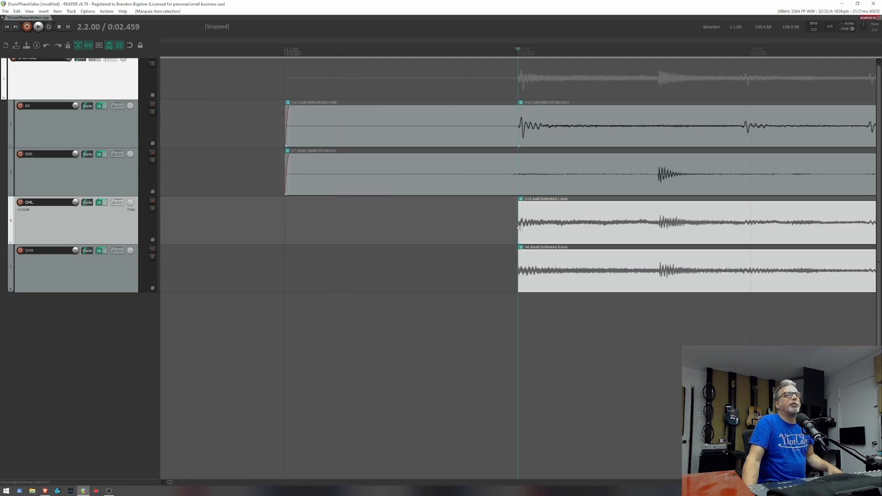
left_click_drag(445, 228, 287, 234)
- Delete the kick segment before the split and extend the remaining kick item back to about the snare item's start
left_click(427, 135)
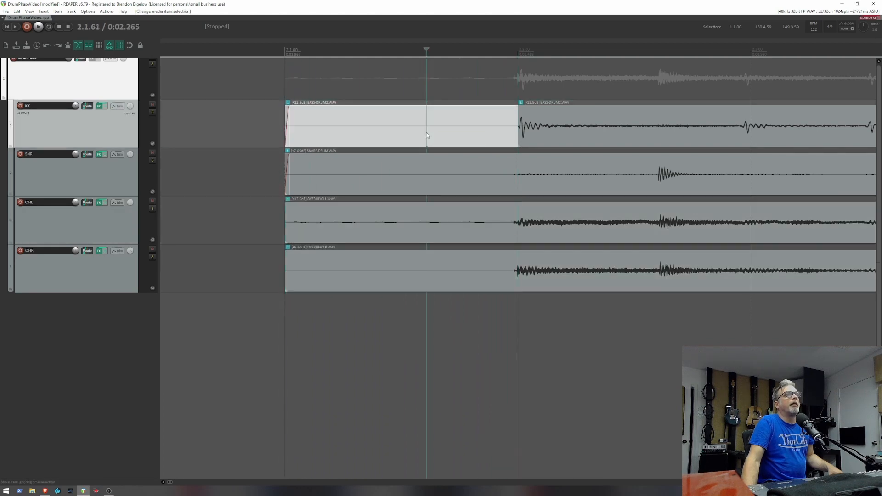
key("Delete")
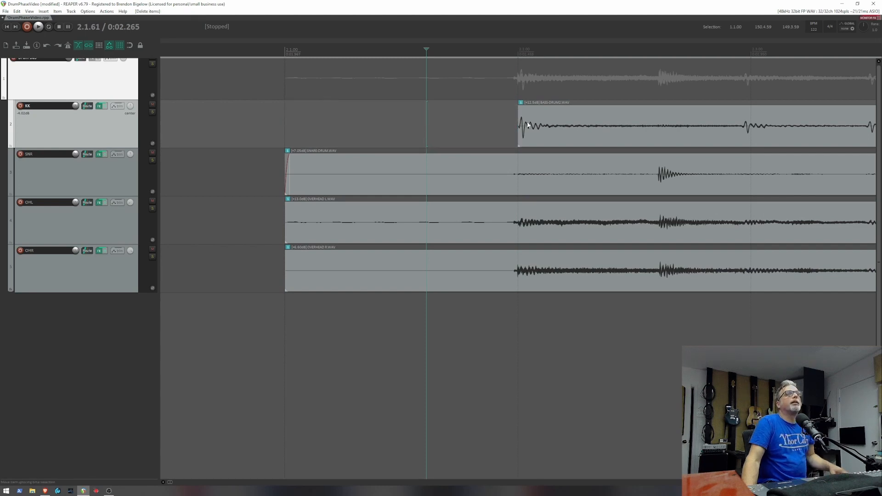
left_click_drag(518, 126, 288, 130)
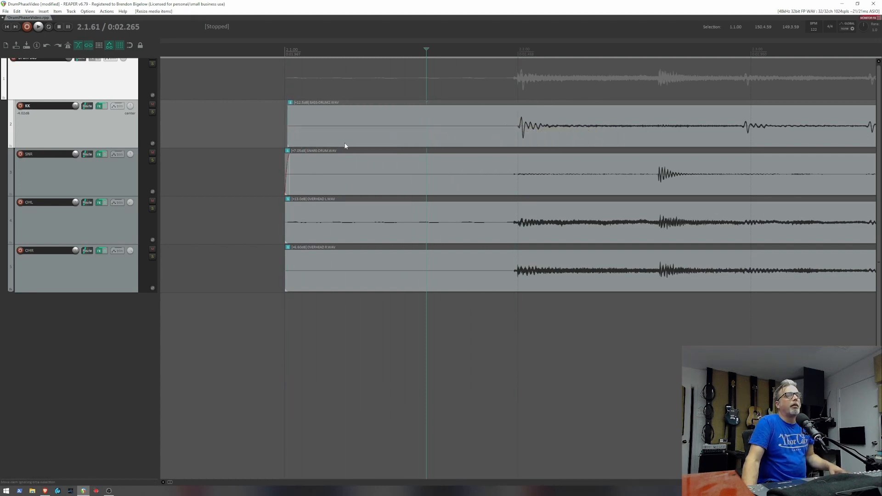
- Play the aligned drum tracks from the start of the items (1.4.99) and stop playback
scroll(345, 146, "down", 5)
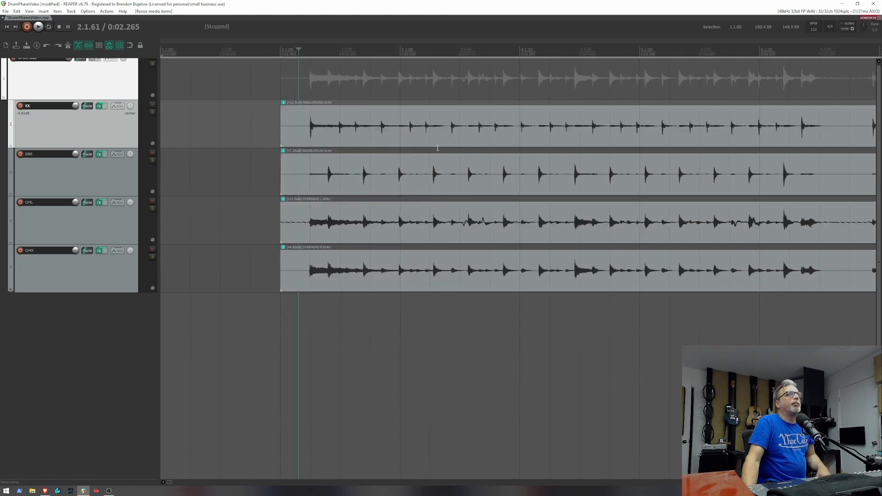
left_click(279, 85)
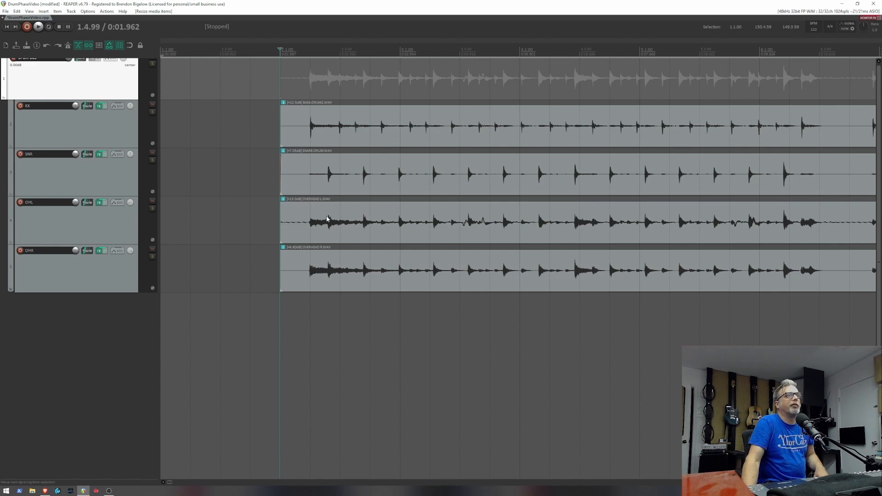
key("space")
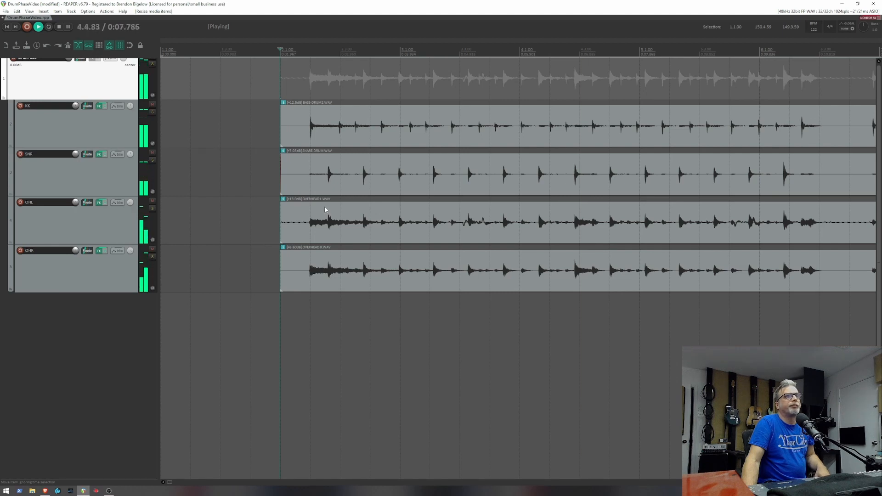
key("space")
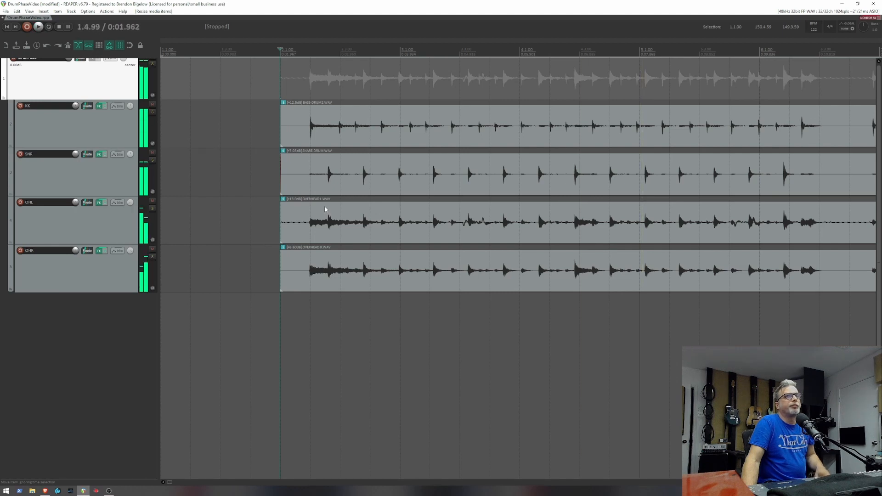